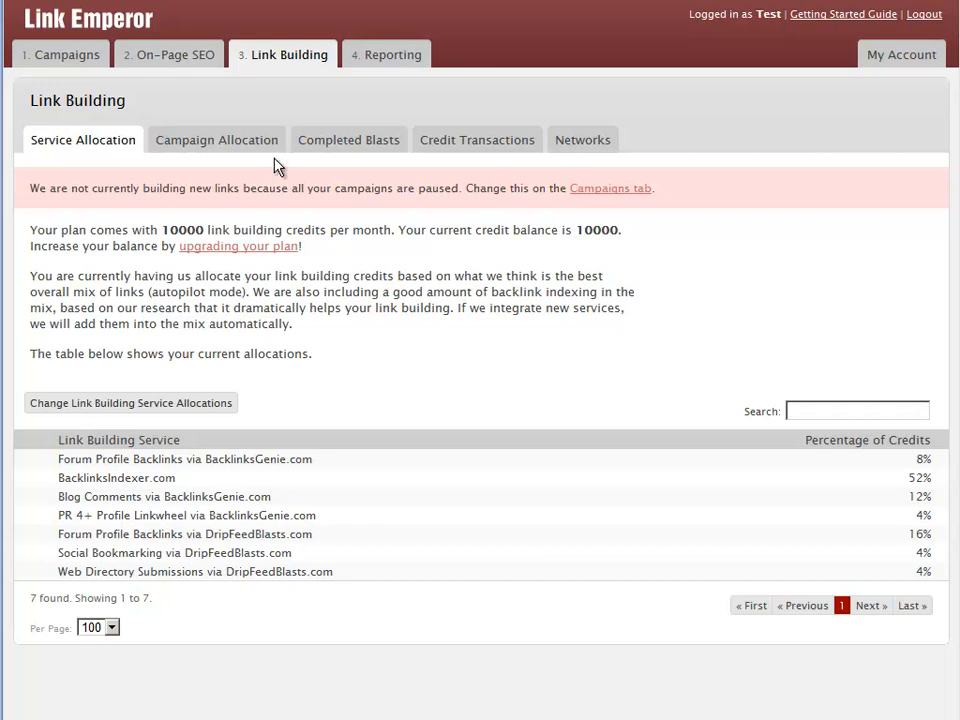
- Open the Link Building networks list and start adding a new network
{"action": "left_click", "coordinate": [280, 58]}
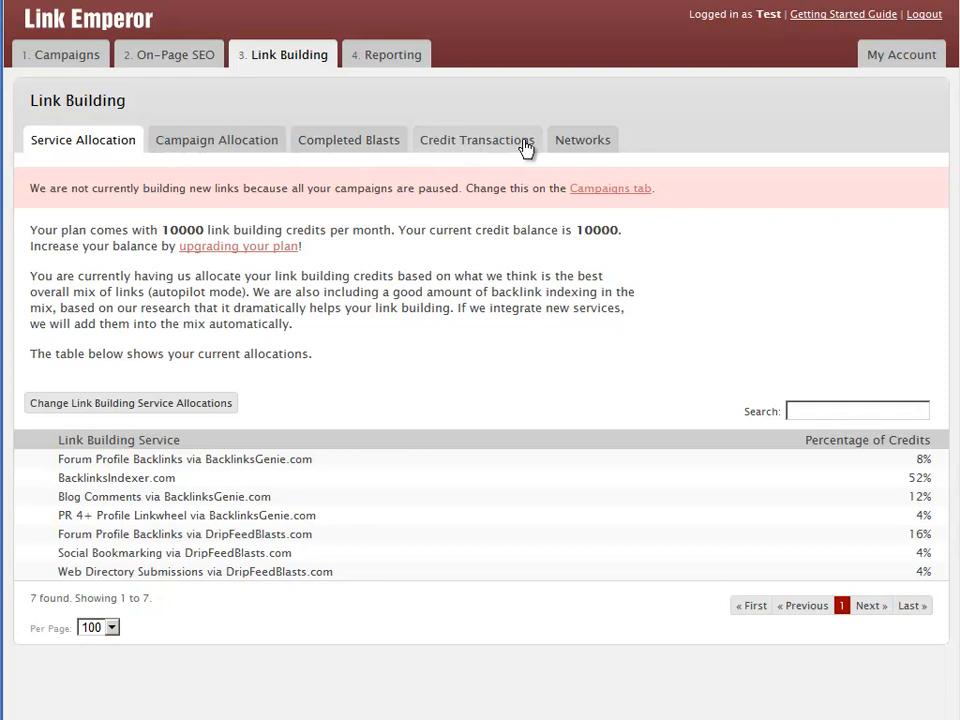
{"action": "left_click", "coordinate": [589, 147]}
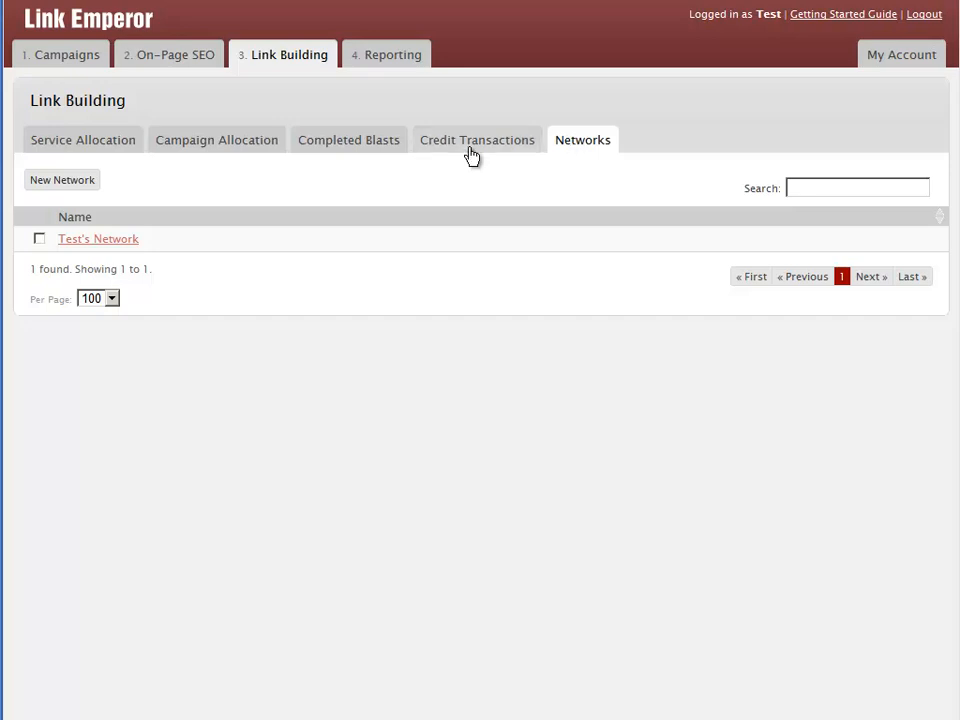
{"action": "left_click", "coordinate": [62, 186]}
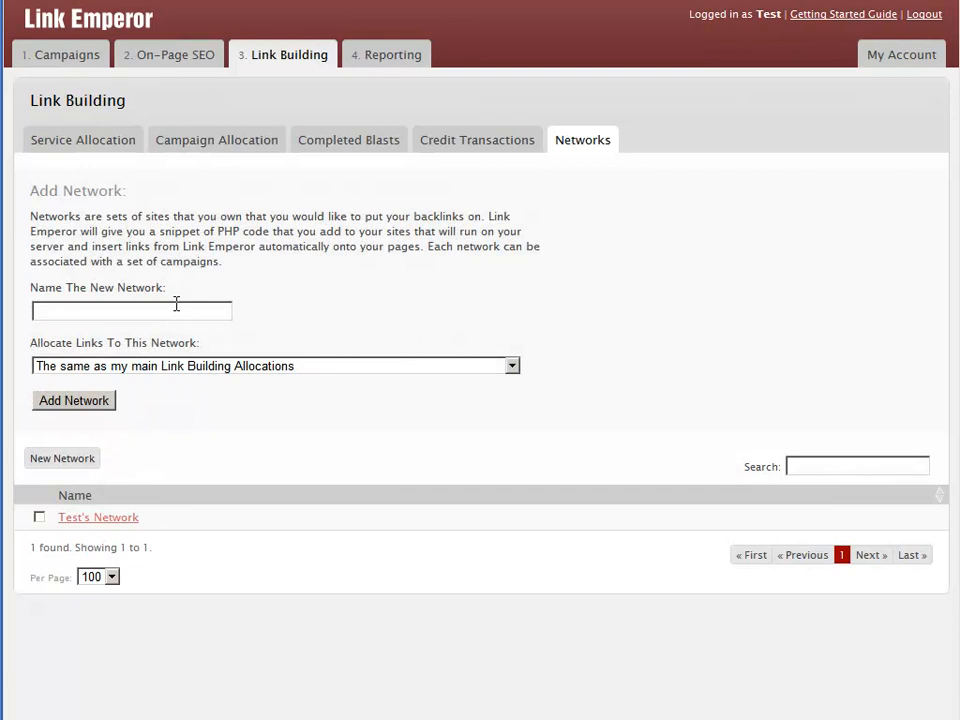
{"action": "left_click", "coordinate": [92, 311]}
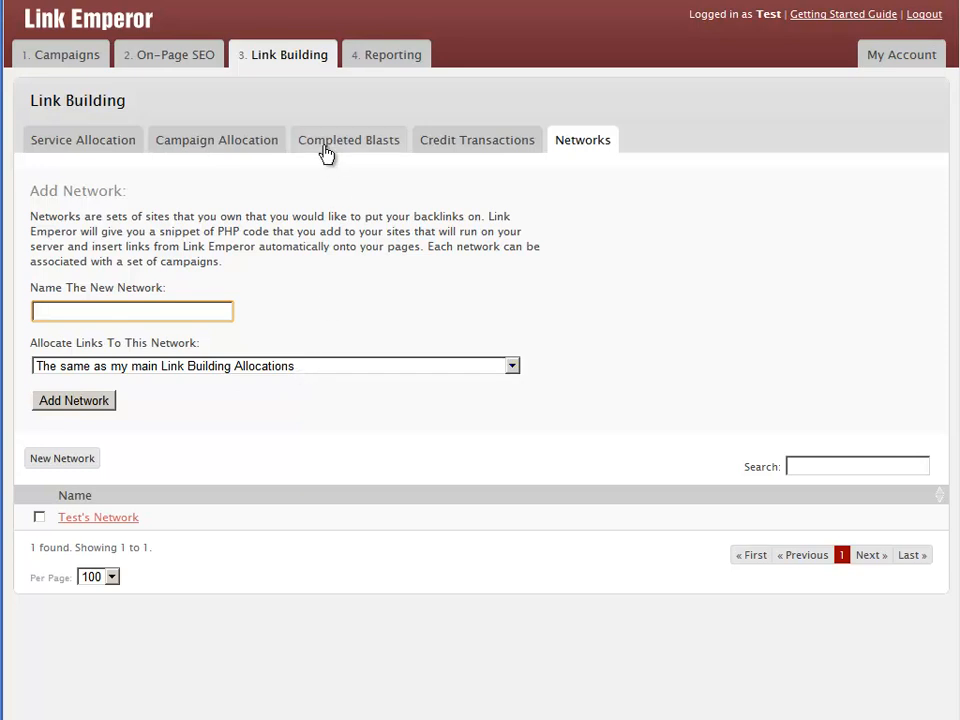
- Set the new network's links to be allocated by specific percentages per Campaign/User and review the campaign percentage fields
{"action": "left_click", "coordinate": [272, 368]}
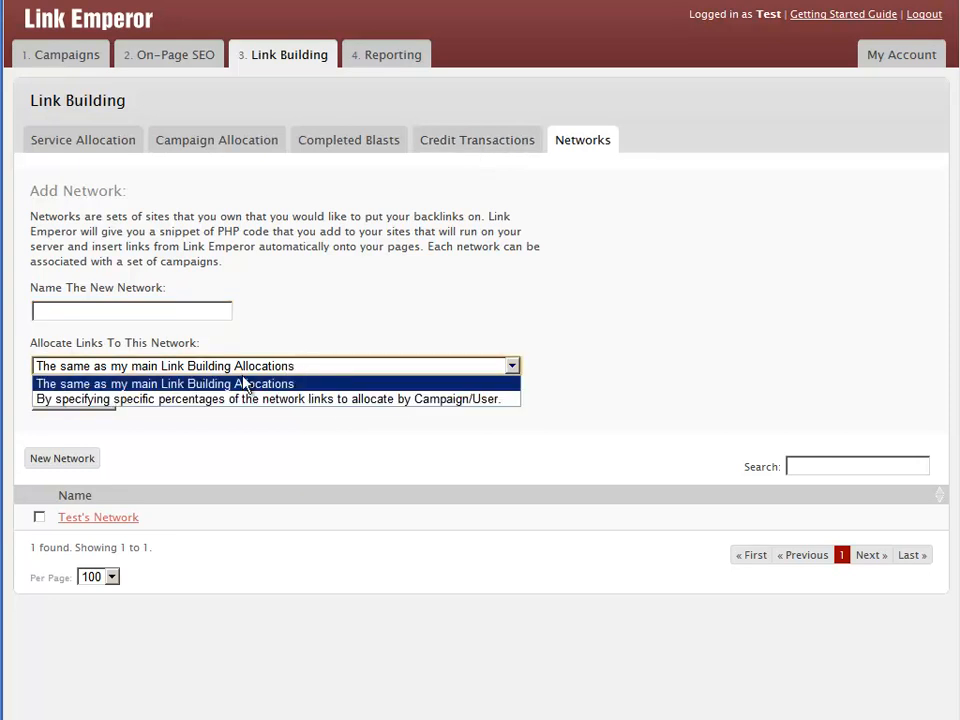
{"action": "left_click", "coordinate": [333, 352]}
{"action": "left_click", "coordinate": [328, 366]}
{"action": "left_click", "coordinate": [315, 398]}
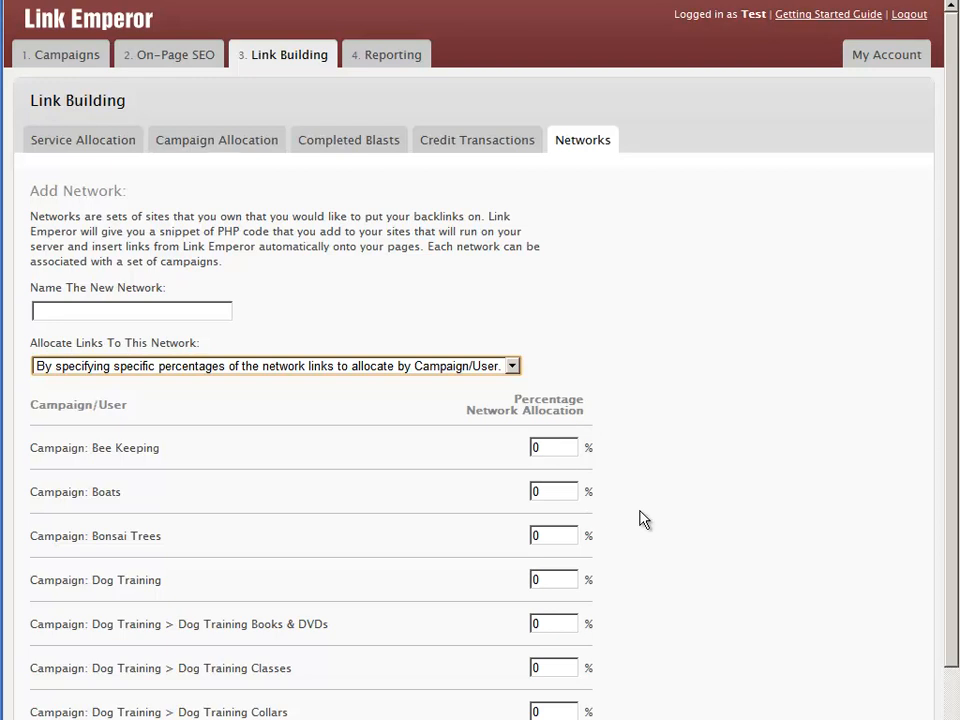
{"action": "scroll", "coordinate": [649, 454], "scroll_direction": "down", "scroll_amount": 2}
{"action": "scroll", "coordinate": [651, 455], "scroll_direction": "down", "scroll_amount": 2}
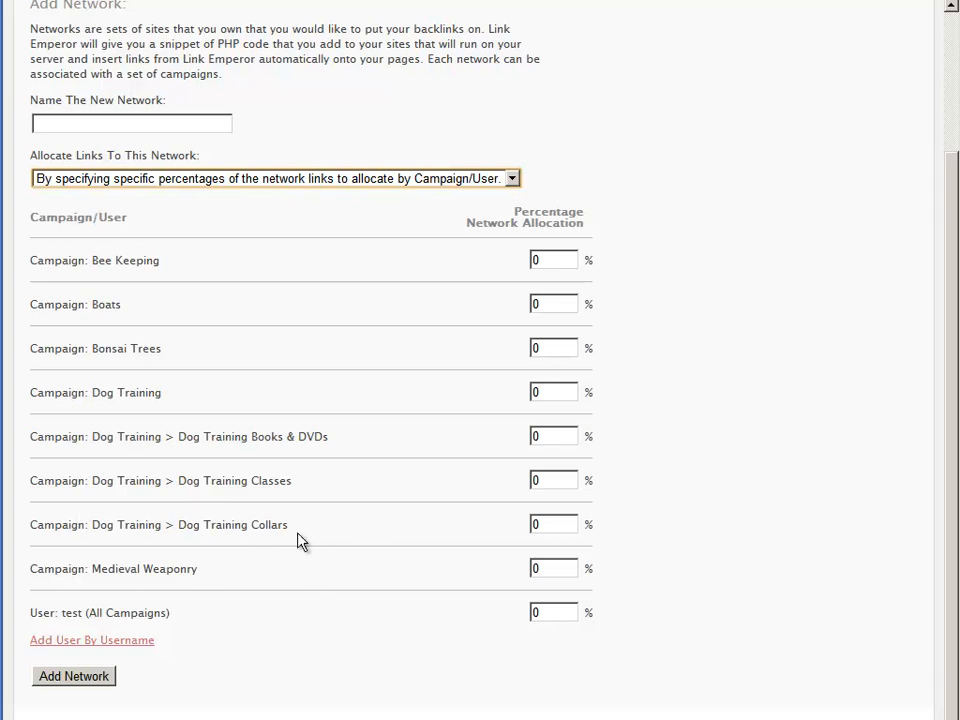
{"action": "double_click", "coordinate": [533, 481]}
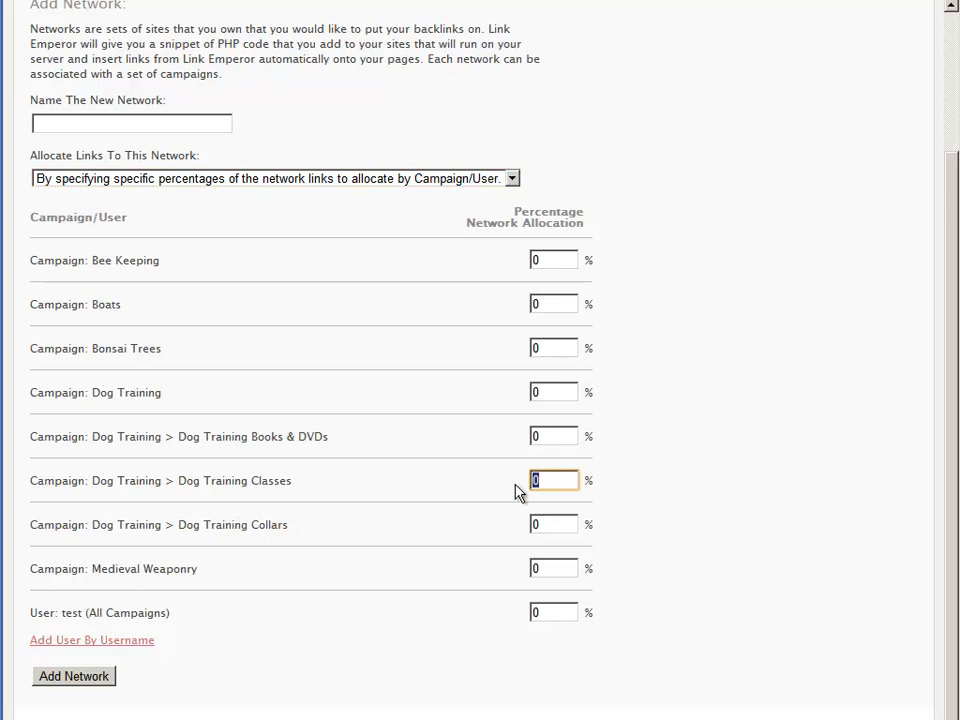
{"action": "double_click", "coordinate": [547, 524]}
{"action": "left_click", "coordinate": [542, 567]}
{"action": "scroll", "coordinate": [620, 262], "scroll_direction": "down", "scroll_amount": 2}
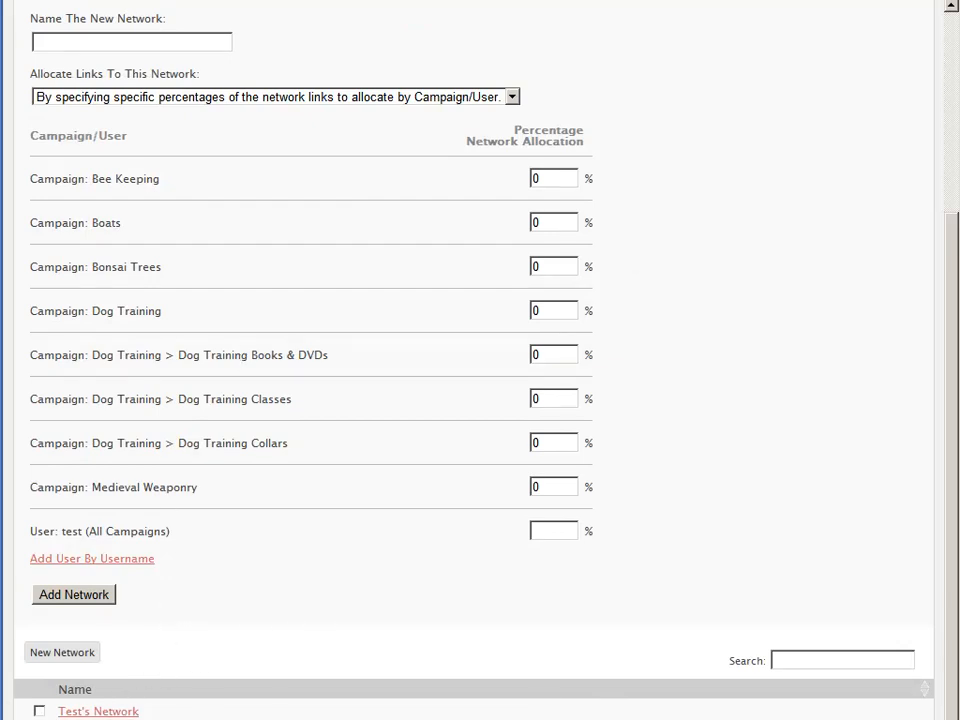
- Open Test's Network and review its link allocation options, keeping the same as the main Link Building Allocations
{"action": "left_click", "coordinate": [99, 711]}
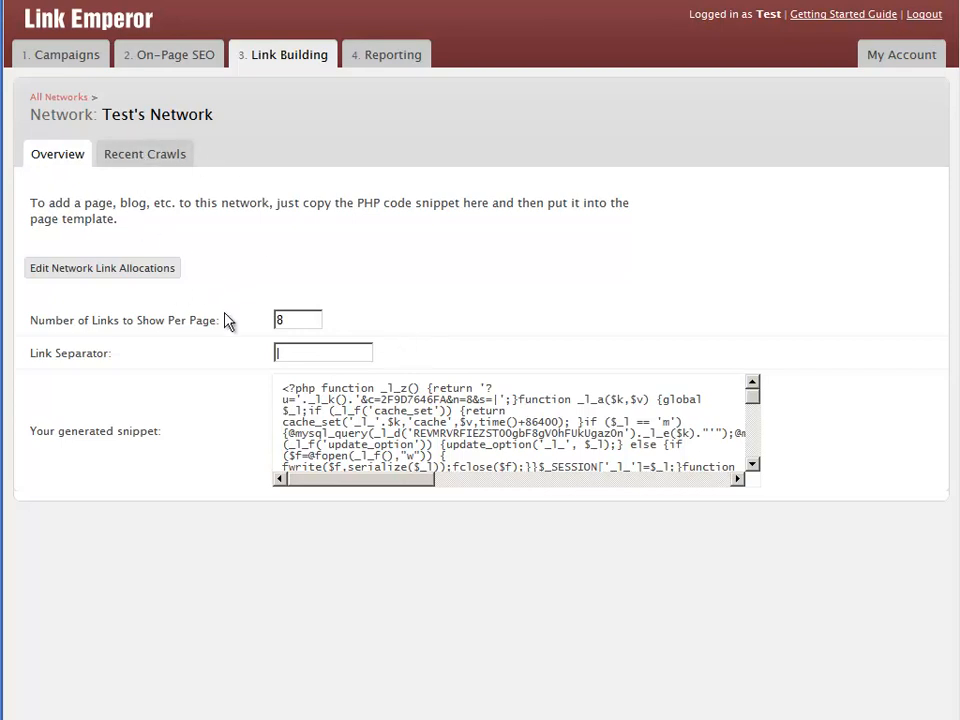
{"action": "left_click", "coordinate": [92, 281]}
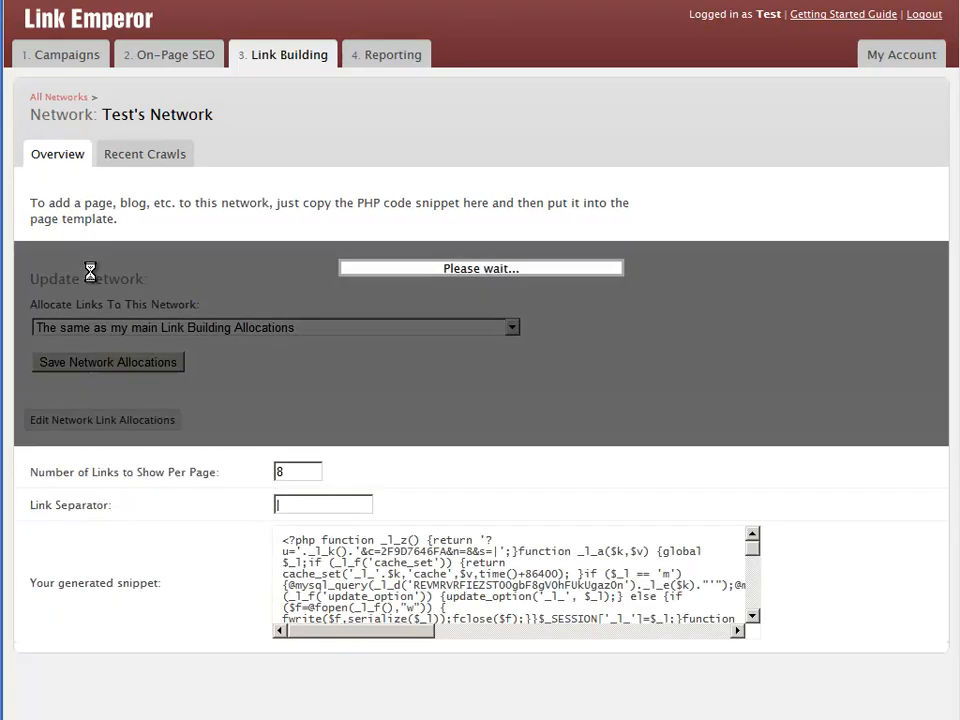
{"action": "left_click", "coordinate": [236, 329]}
{"action": "left_click", "coordinate": [236, 343]}
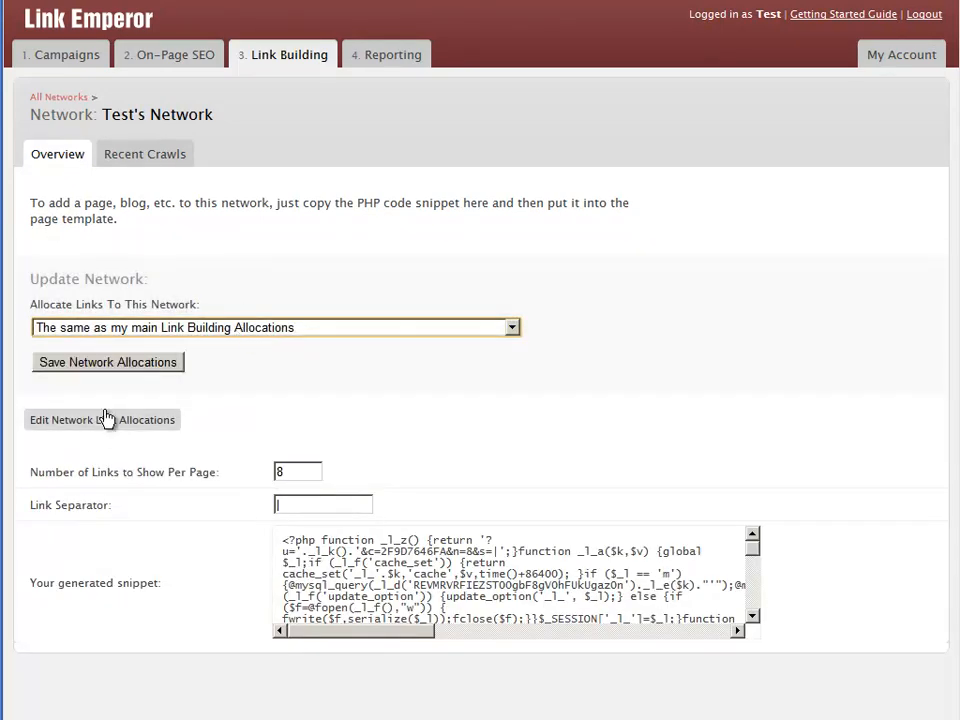
{"action": "left_click", "coordinate": [158, 421]}
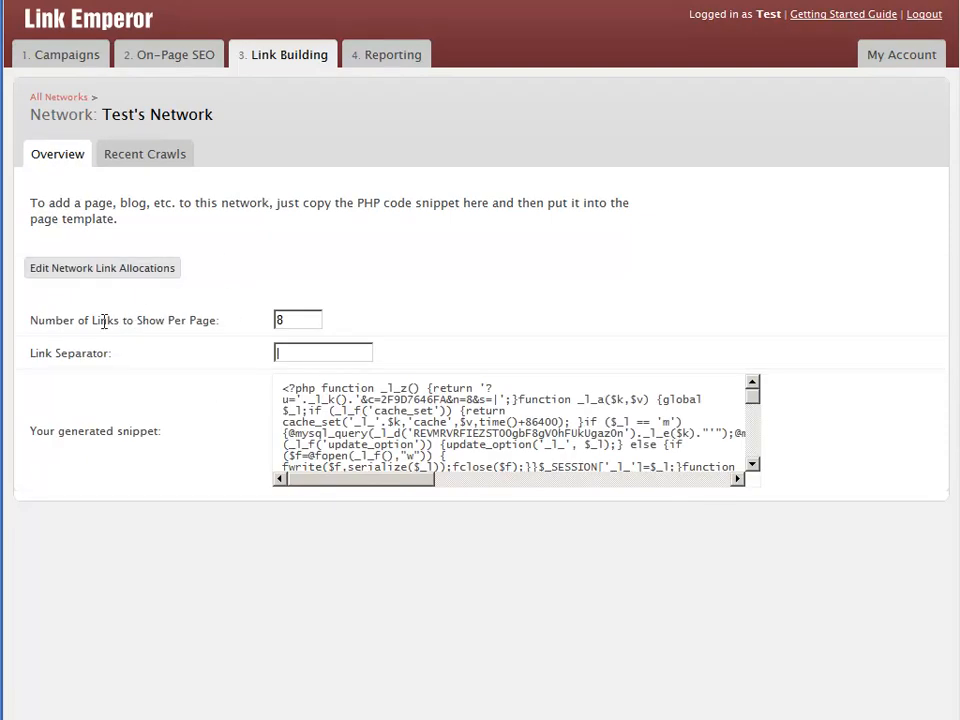
- Examine the network's number of links to show per page and its link separator
{"action": "left_click_drag", "start_coordinate": [40, 320], "coordinate": [167, 320]}
{"action": "left_click", "coordinate": [254, 322]}
{"action": "left_click_drag", "start_coordinate": [316, 318], "coordinate": [261, 328]}
{"action": "left_click", "coordinate": [303, 320]}
{"action": "double_click", "coordinate": [301, 320]}
{"action": "left_click", "coordinate": [300, 352]}
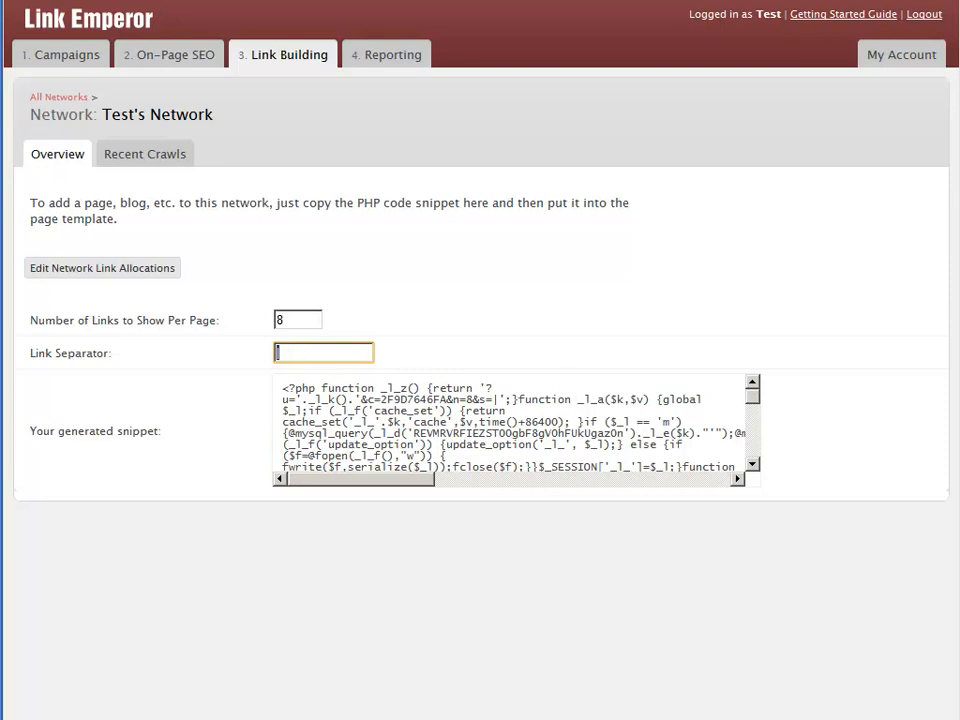
- Check the Links list in the Bonsai blog's sidebar and set the network's link separator to </li><li>
{"action": "scroll", "coordinate": [510, 425], "scroll_direction": "down", "scroll_amount": 5}
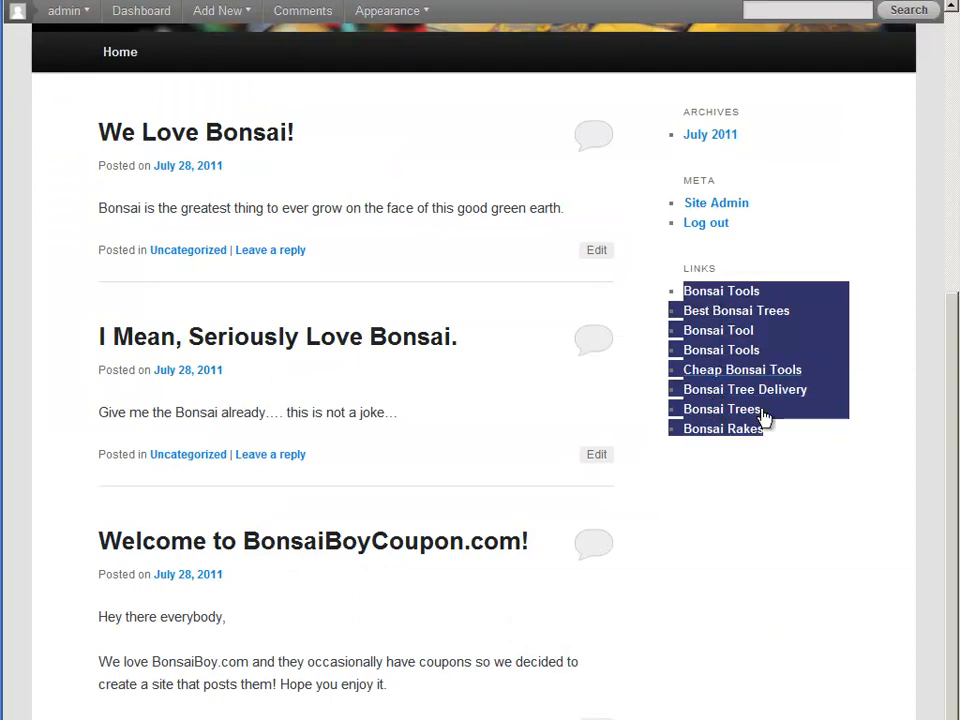
{"action": "left_click", "coordinate": [789, 454]}
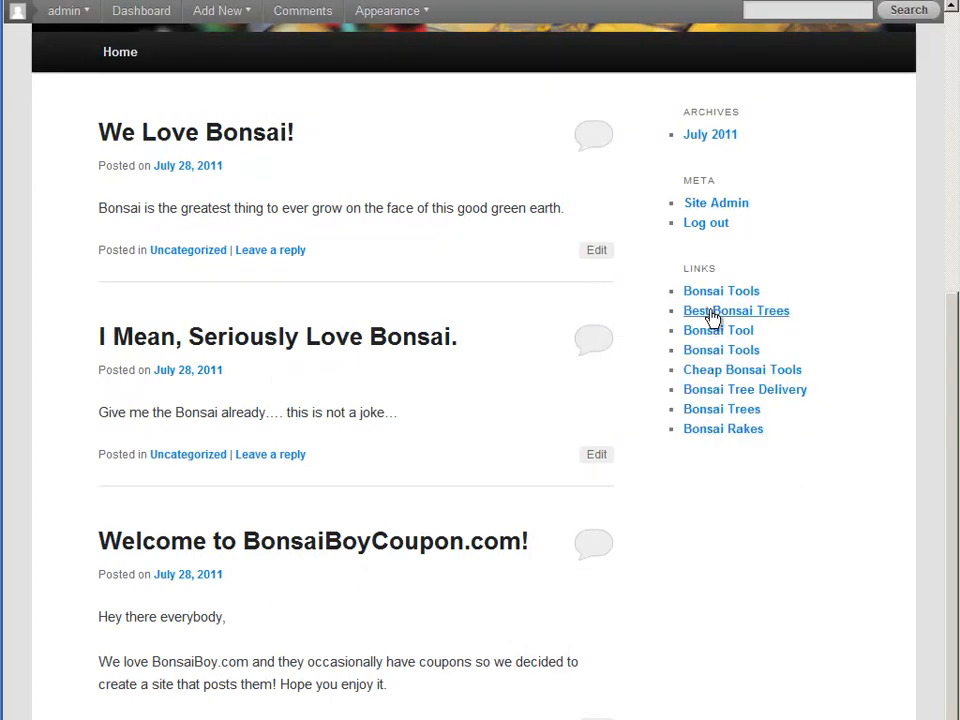
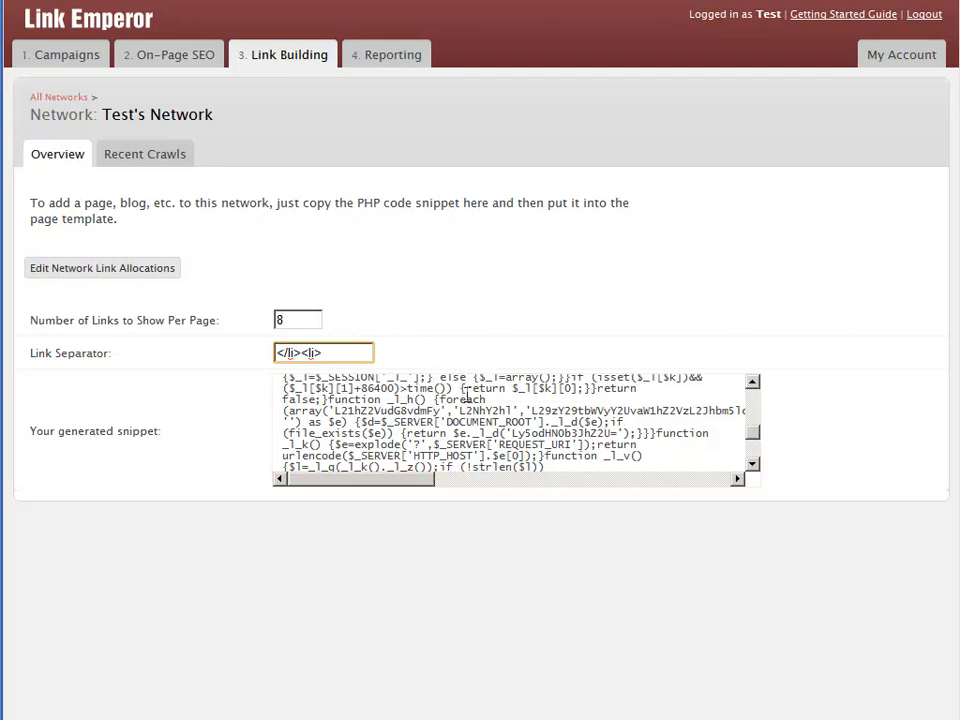
{"action": "left_click_drag", "start_coordinate": [302, 356], "coordinate": [275, 353]}
{"action": "left_click", "coordinate": [360, 356]}
{"action": "left_click", "coordinate": [446, 357]}
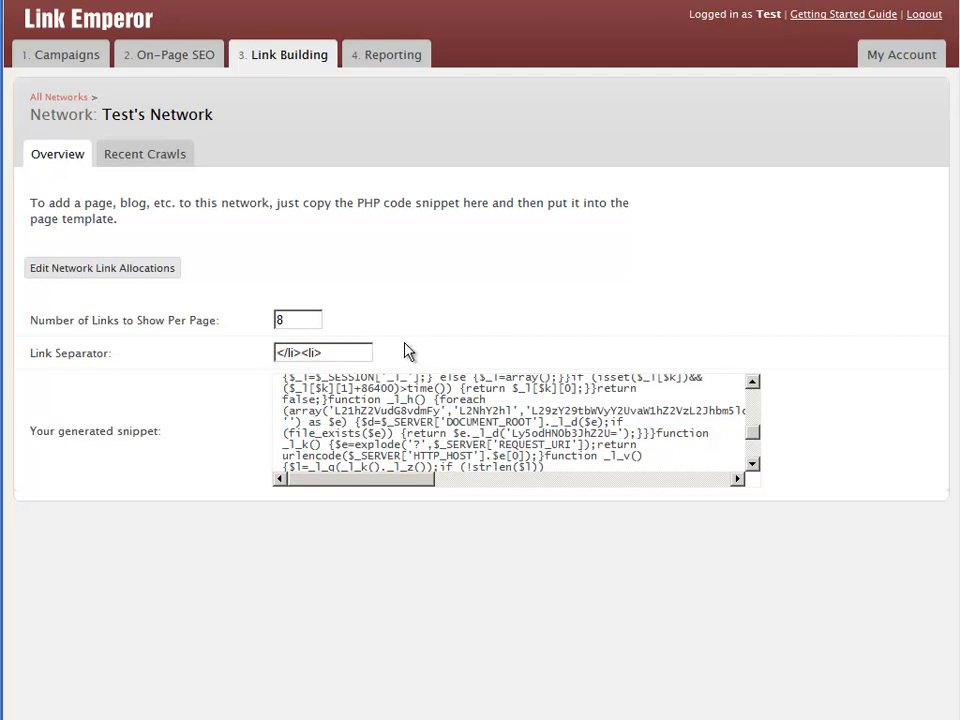
{"action": "scroll", "coordinate": [450, 438], "scroll_direction": "up", "scroll_amount": 3}
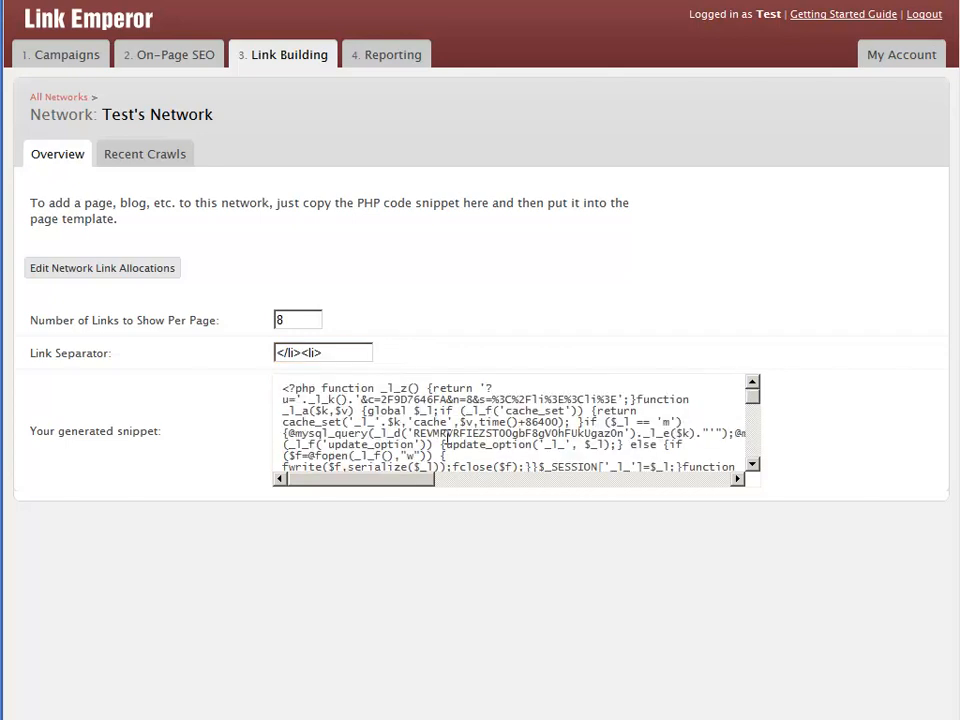
- Examine the PHP snippet generated for Test's Network
{"action": "left_click_drag", "start_coordinate": [753, 395], "coordinate": [678, 453]}
{"action": "left_click_drag", "start_coordinate": [474, 459], "coordinate": [494, 431]}
{"action": "left_click", "coordinate": [283, 392]}
{"action": "double_click", "coordinate": [497, 430]}
{"action": "left_click", "coordinate": [477, 421]}
{"action": "left_click", "coordinate": [430, 434]}
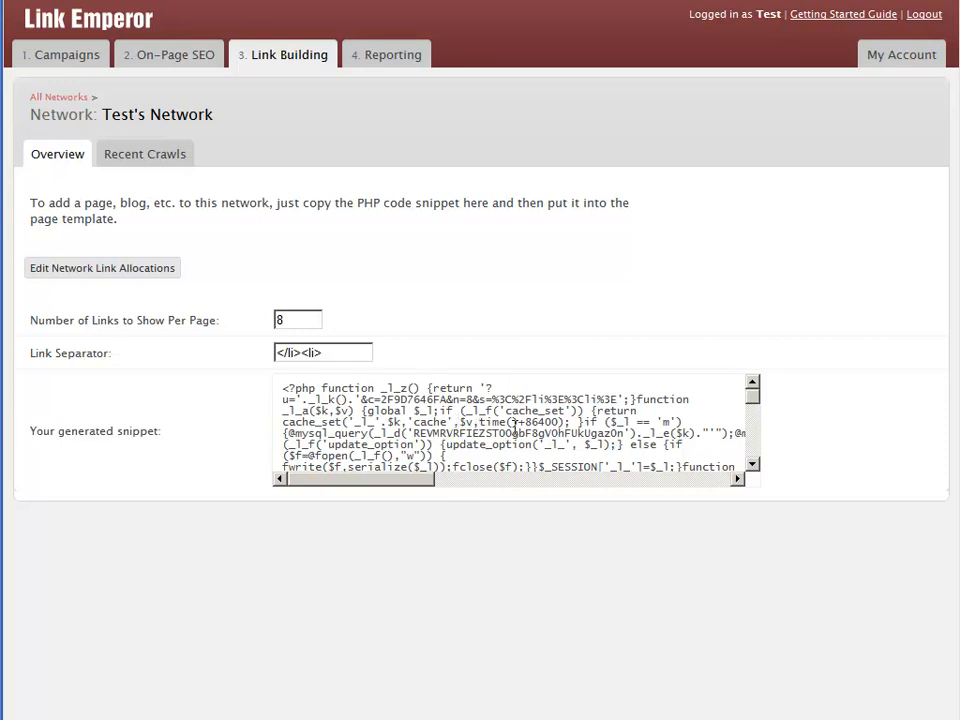
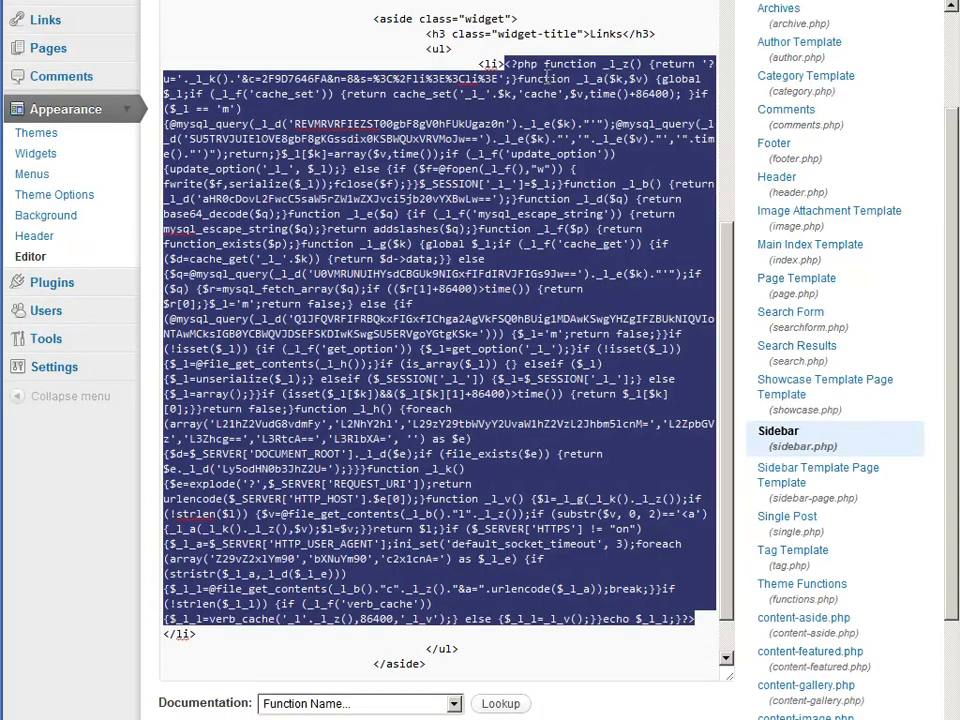
- Examine the snippet inside the Links list of the blog's sidebar.php template and the links it outputs in the page source
{"action": "left_click", "coordinate": [519, 65]}
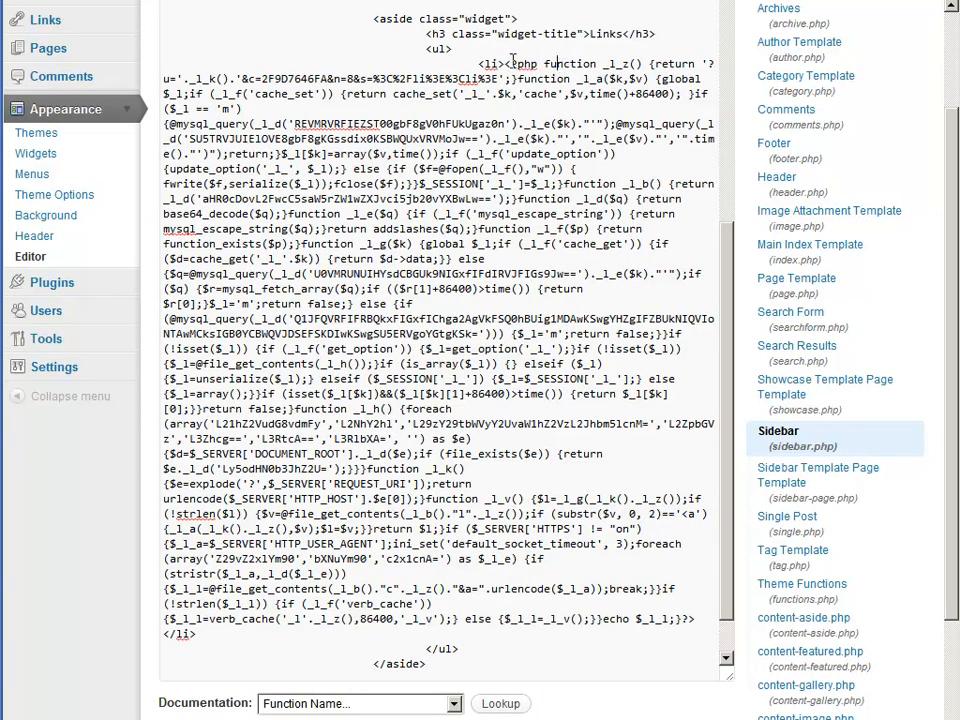
{"action": "left_click_drag", "start_coordinate": [505, 64], "coordinate": [700, 617]}
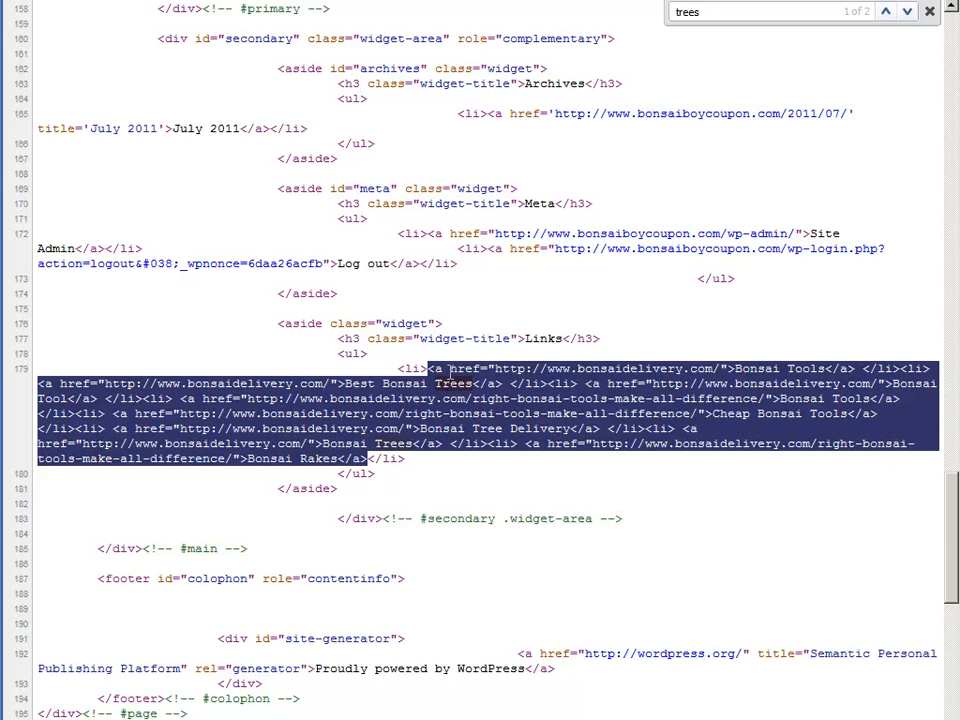
{"action": "left_click", "coordinate": [530, 477]}
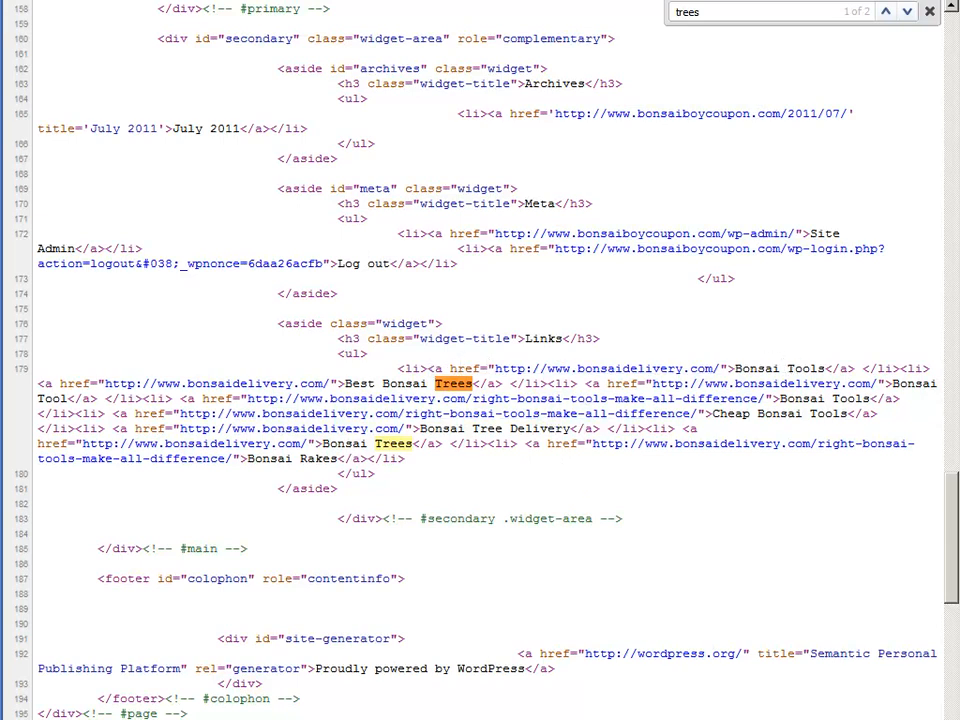
- Return to the Bonsai Boy Coupon blog and examine the sidebar Links list on its home page
{"action": "key", "text": "ctrl+shift+Tab"}
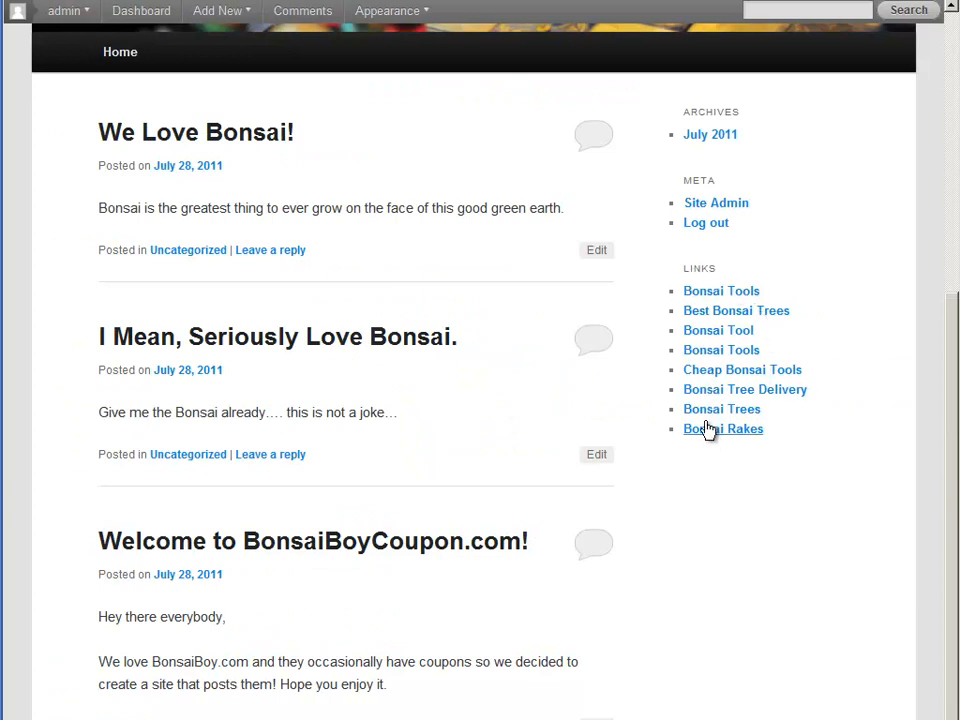
{"action": "scroll", "coordinate": [815, 410], "scroll_direction": "up", "scroll_amount": 4}
{"action": "scroll", "coordinate": [795, 335], "scroll_direction": "down", "scroll_amount": 4}
{"action": "scroll", "coordinate": [784, 330], "scroll_direction": "up", "scroll_amount": 3}
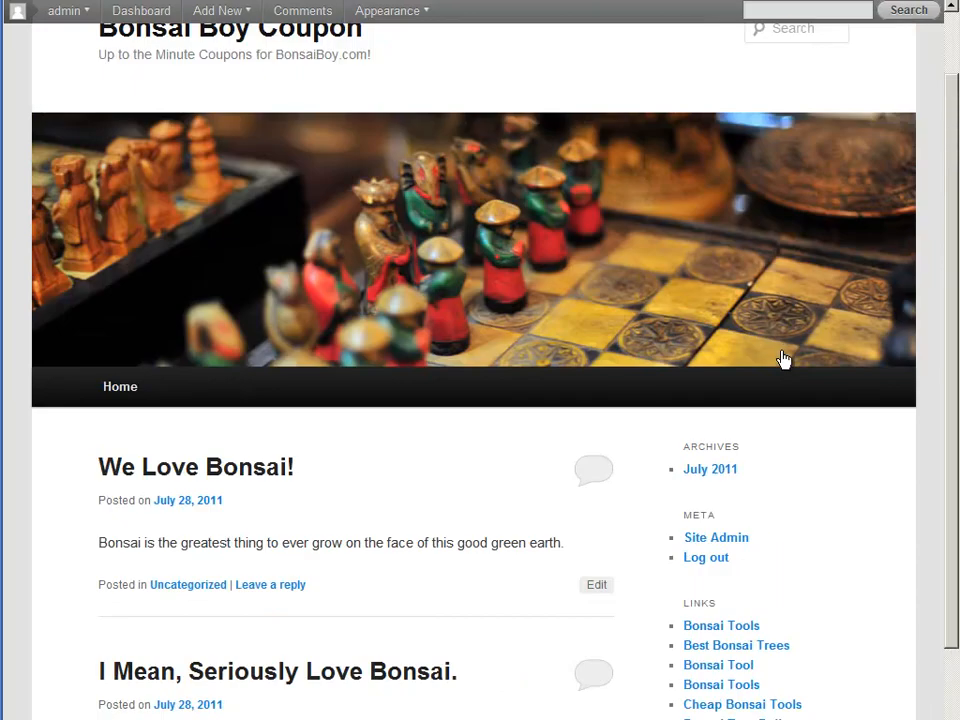
{"action": "scroll", "coordinate": [790, 337], "scroll_direction": "up", "scroll_amount": 2}
{"action": "scroll", "coordinate": [789, 190], "scroll_direction": "down", "scroll_amount": 4}
{"action": "scroll", "coordinate": [788, 204], "scroll_direction": "up", "scroll_amount": 2}
{"action": "scroll", "coordinate": [755, 330], "scroll_direction": "up", "scroll_amount": 1}
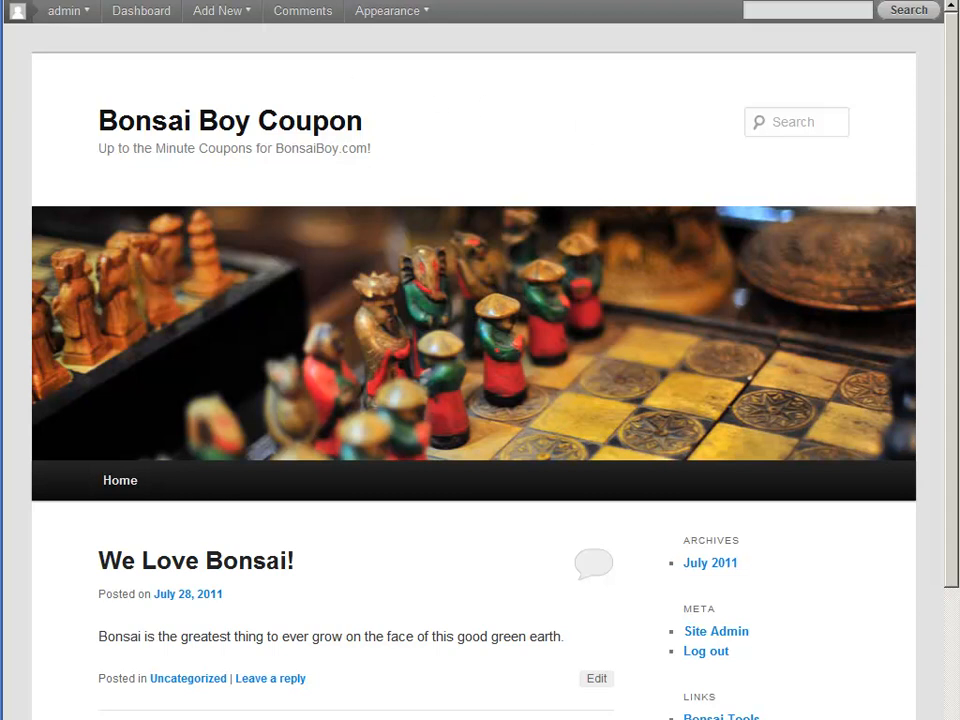
{"action": "scroll", "coordinate": [726, 400], "scroll_direction": "down", "scroll_amount": 3}
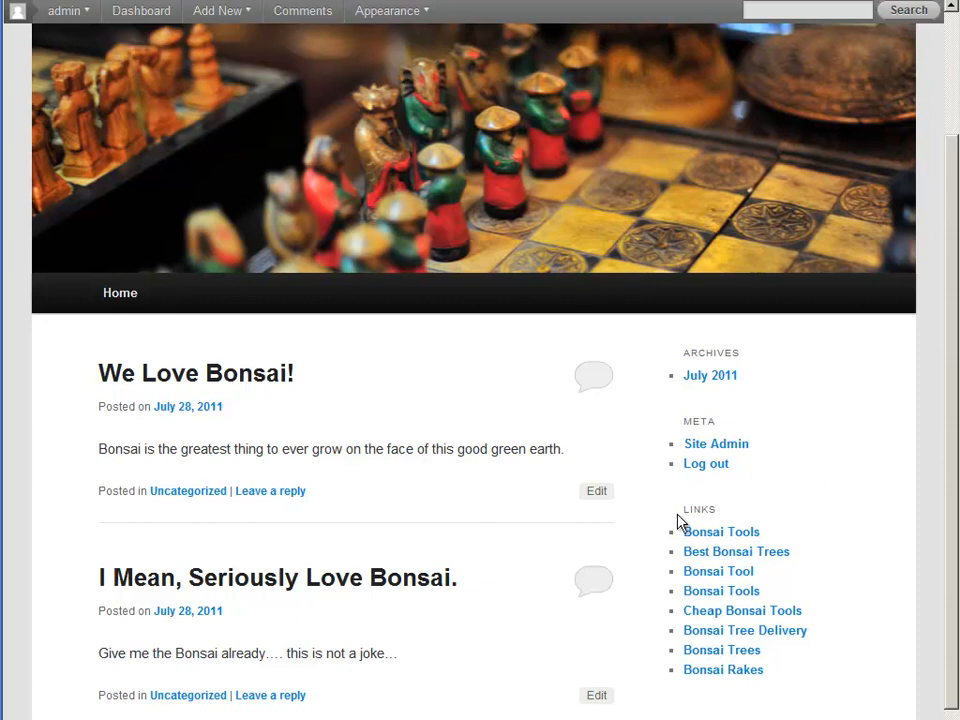
{"action": "scroll", "coordinate": [500, 495], "scroll_direction": "up", "scroll_amount": 3}
{"action": "scroll", "coordinate": [370, 231], "scroll_direction": "down", "scroll_amount": 3}
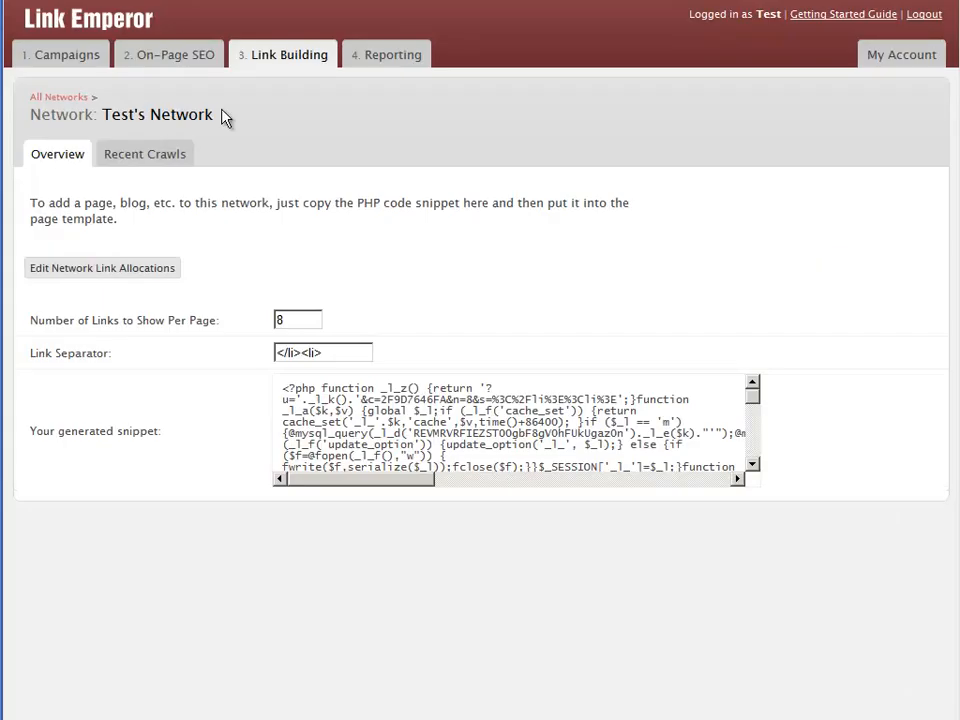
{"action": "left_click", "coordinate": [140, 160]}
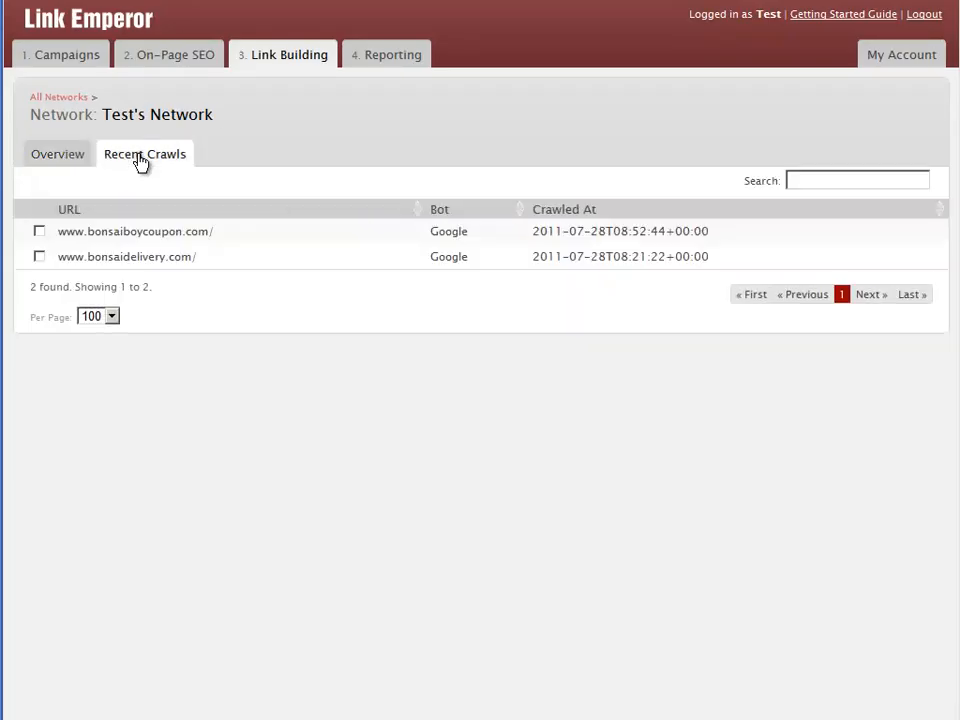
{"action": "left_click_drag", "start_coordinate": [77, 231], "coordinate": [212, 233]}
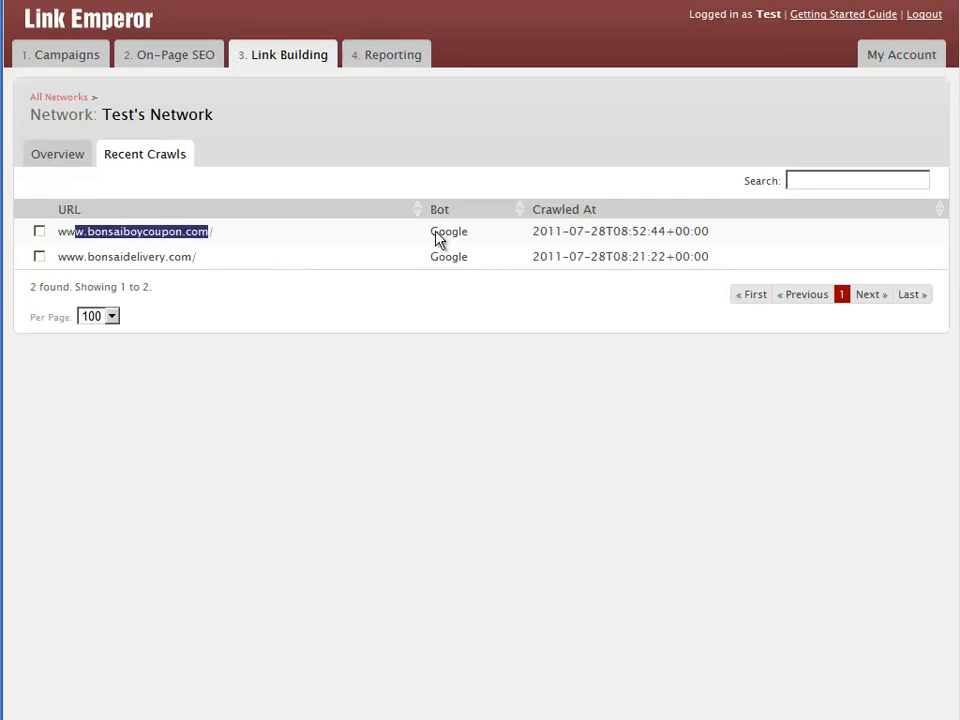
{"action": "left_click_drag", "start_coordinate": [434, 232], "coordinate": [710, 232]}
{"action": "left_click", "coordinate": [713, 238]}
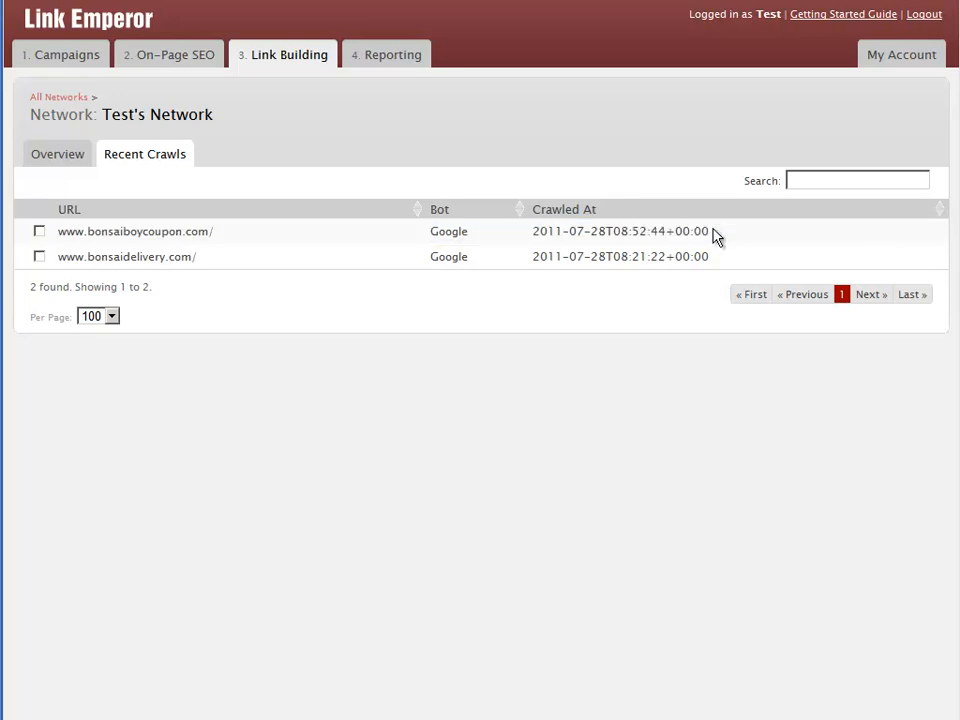
{"action": "triple_click", "coordinate": [555, 230]}
{"action": "left_click", "coordinate": [455, 230]}
{"action": "triple_click", "coordinate": [455, 230]}
{"action": "left_click", "coordinate": [456, 229]}
- Return to the network's overview and set its links to be allocated by specific percentages per Campaign/User
{"action": "left_click", "coordinate": [70, 158]}
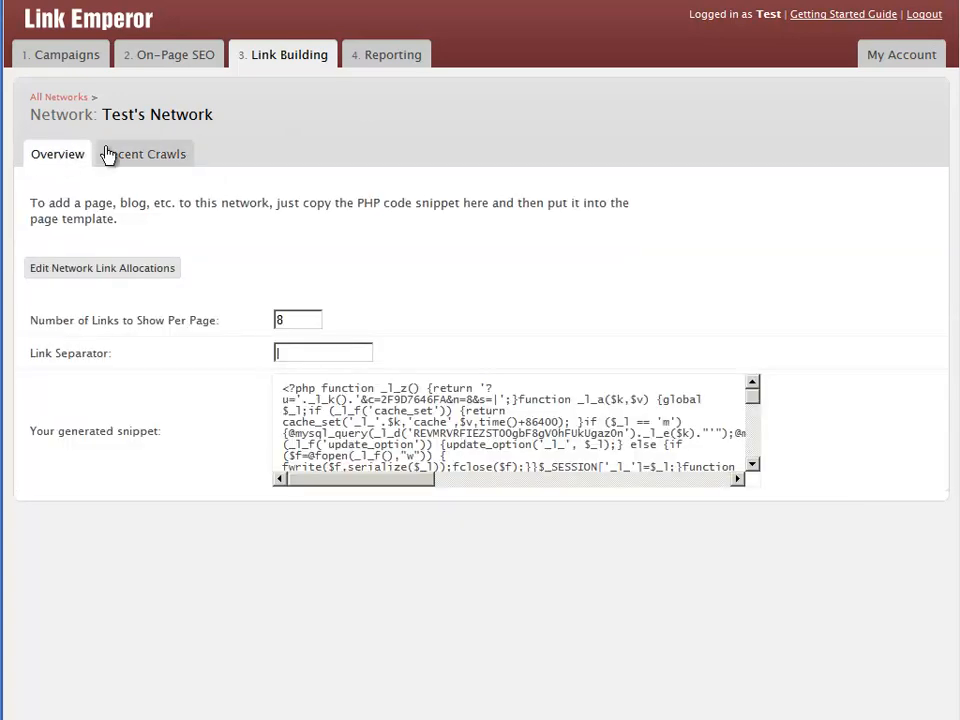
{"action": "left_click", "coordinate": [105, 267]}
{"action": "left_click", "coordinate": [155, 330]}
{"action": "left_click", "coordinate": [154, 362]}
{"action": "scroll", "coordinate": [607, 343], "scroll_direction": "down", "scroll_amount": 2}
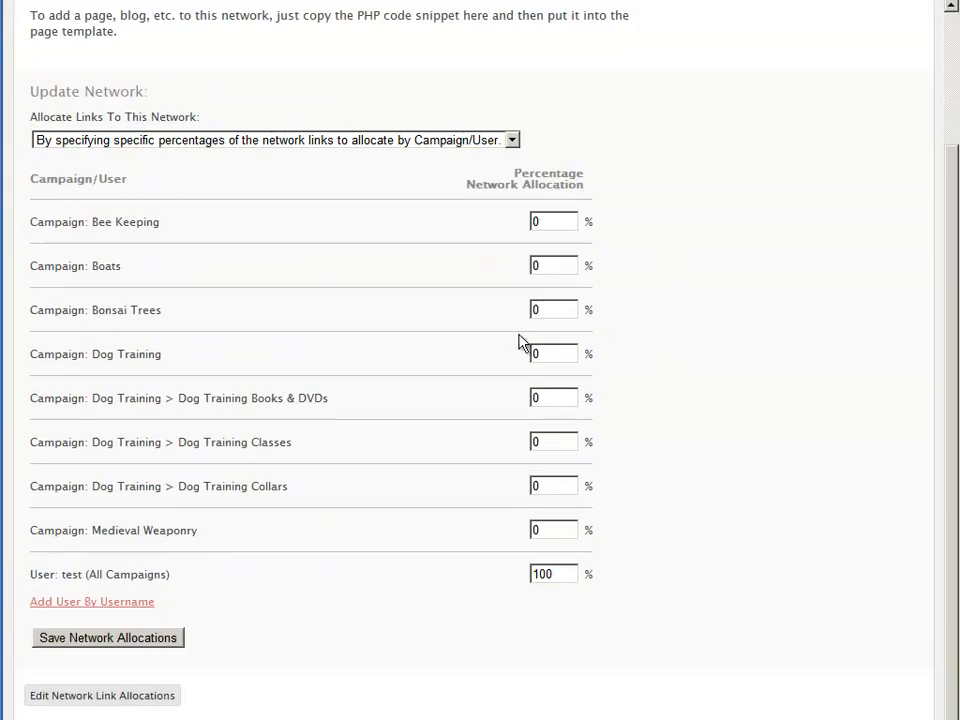
- Add a user-by-username row to the network's allocations and review its username and percentage fields
{"action": "left_click", "coordinate": [93, 606]}
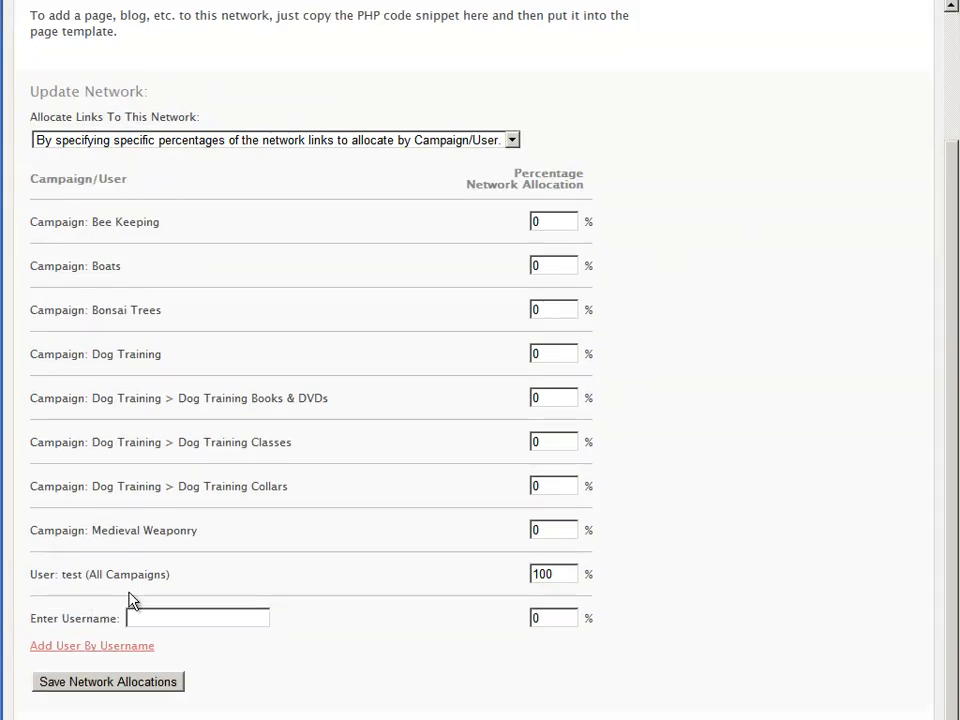
{"action": "left_click", "coordinate": [157, 618]}
{"action": "left_click", "coordinate": [535, 619]}
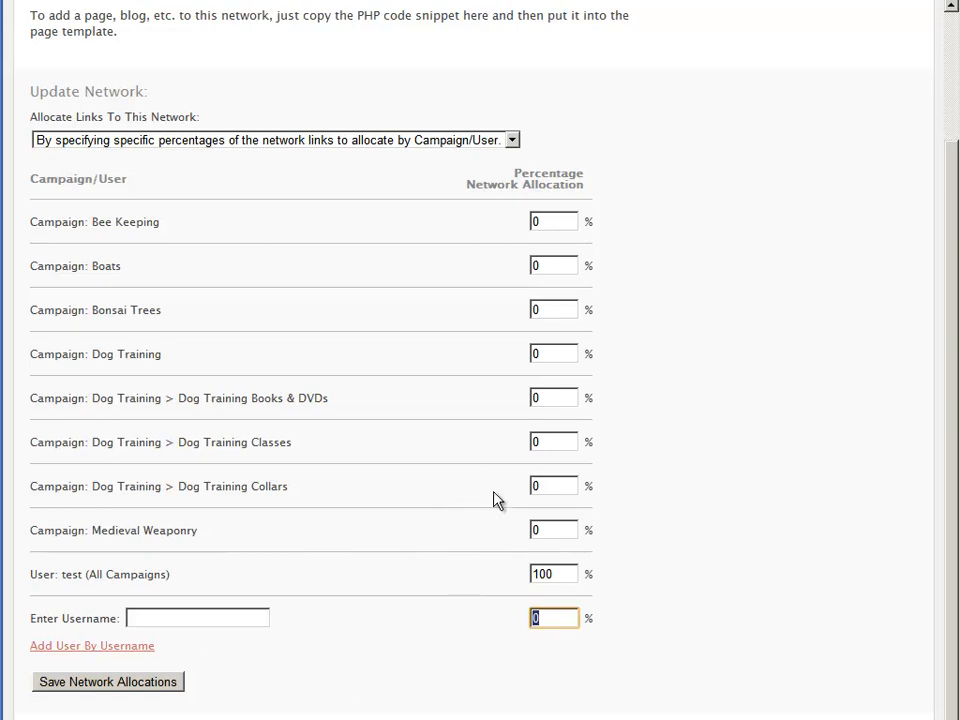
{"action": "left_click", "coordinate": [234, 619]}
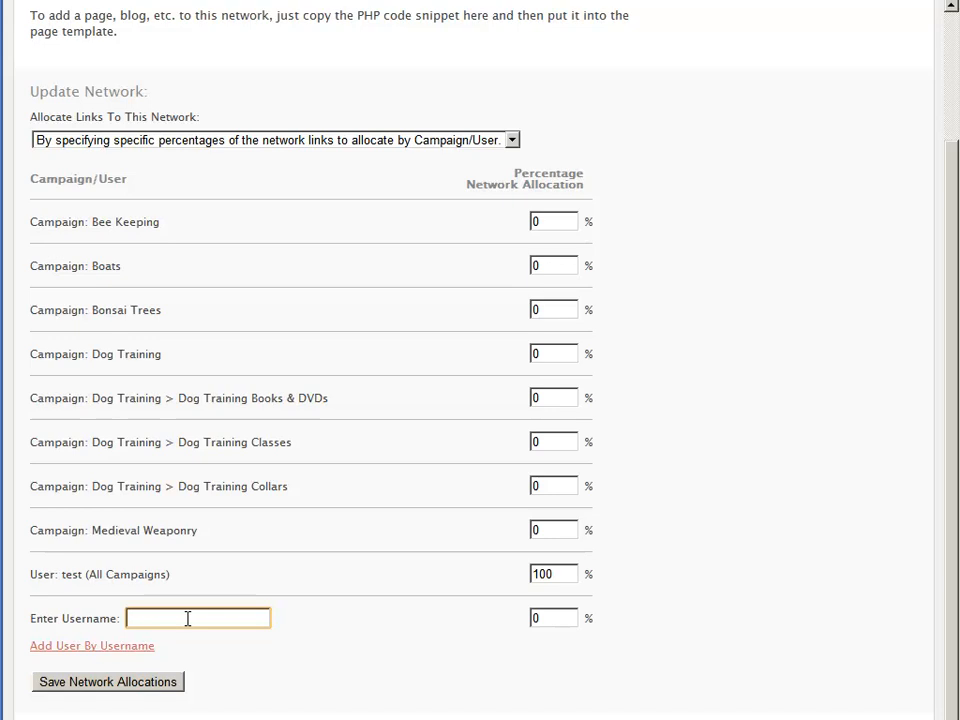
{"action": "left_click", "coordinate": [549, 618]}
{"action": "double_click", "coordinate": [547, 618]}
{"action": "left_click", "coordinate": [433, 627]}
{"action": "scroll", "coordinate": [675, 470], "scroll_direction": "up", "scroll_amount": 3}
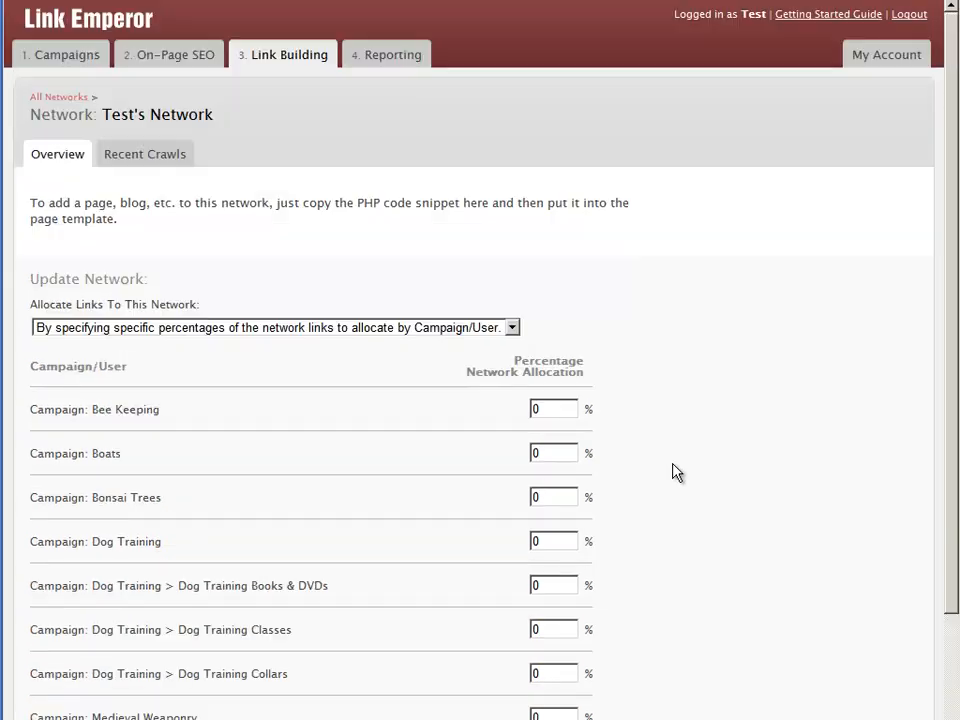